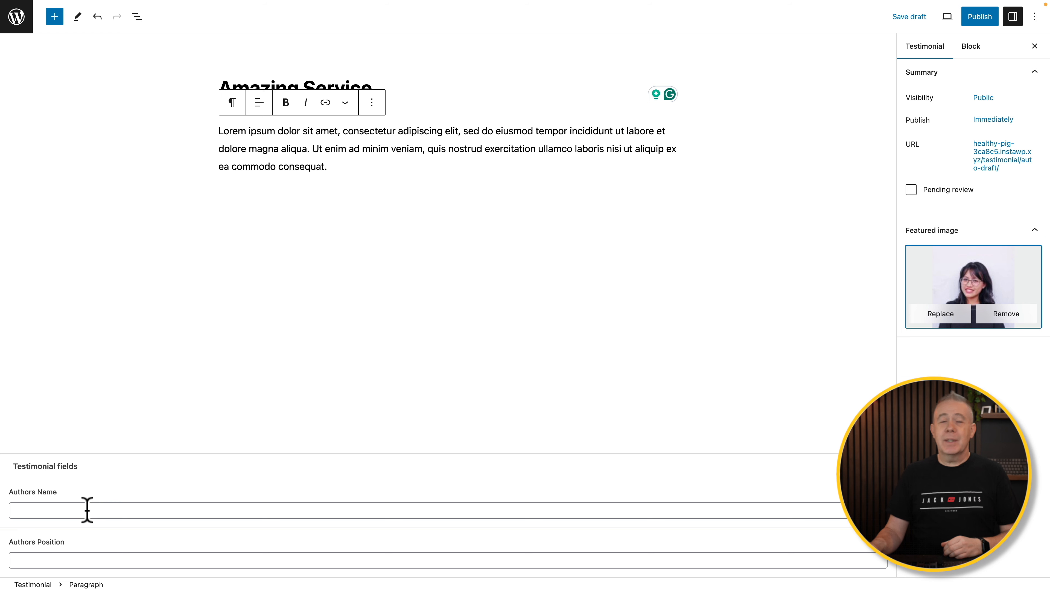
- Enter the author's full name and the position Professional Artist in the testimonial fields, and publish the testimonial
left_click(77, 510)
type("Jane Doe")
key("Tab")
type("Professional Artist")
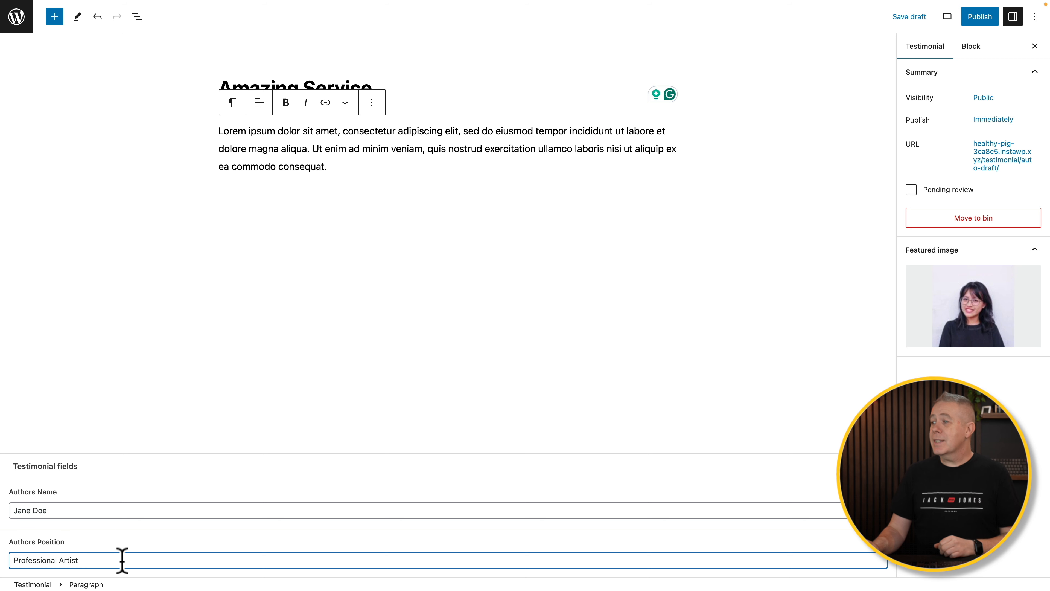
left_click(994, 19)
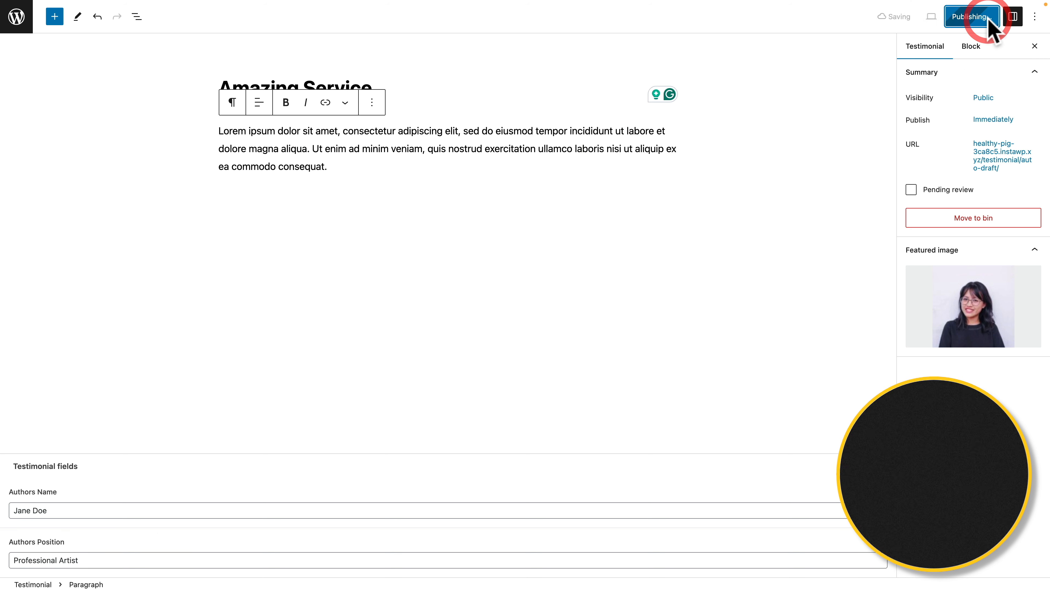
left_click(17, 20)
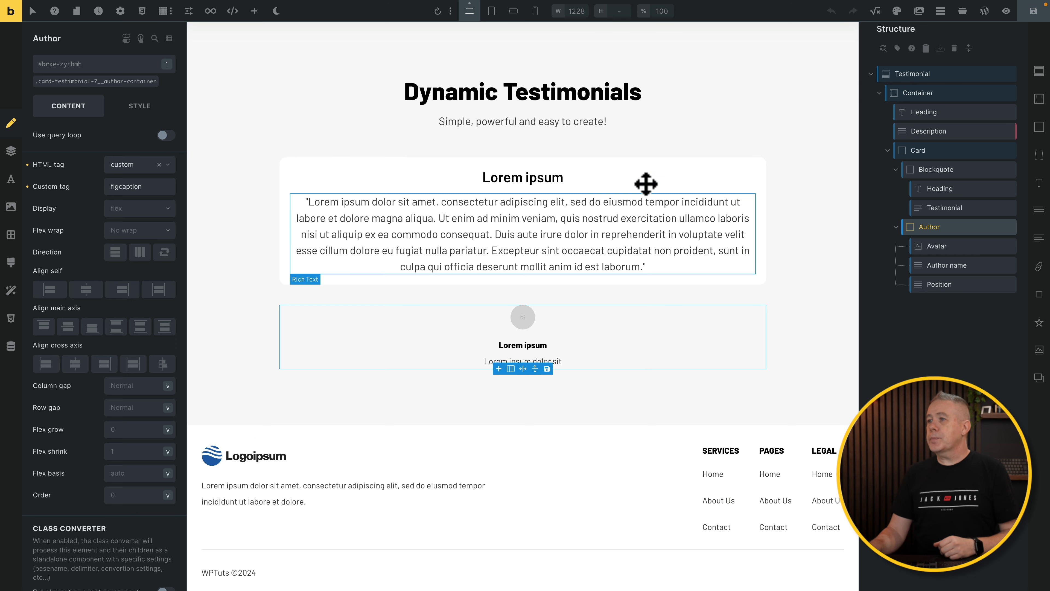
- Replace the placeholder text of the testimonial card's heading with the dynamic Post title (post_title) tag
left_click(507, 177)
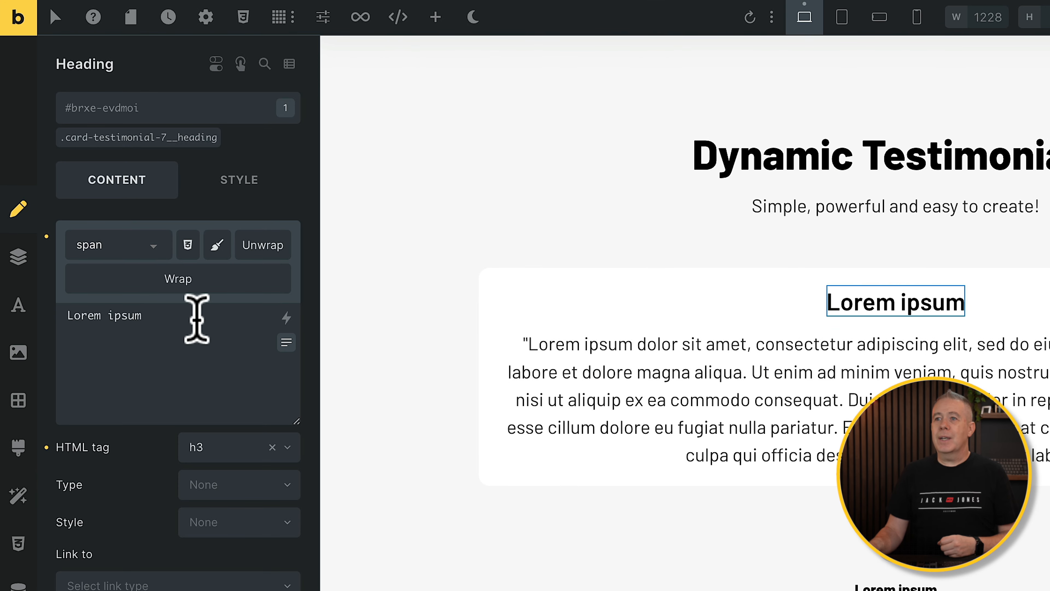
left_click_drag(148, 316, 59, 316)
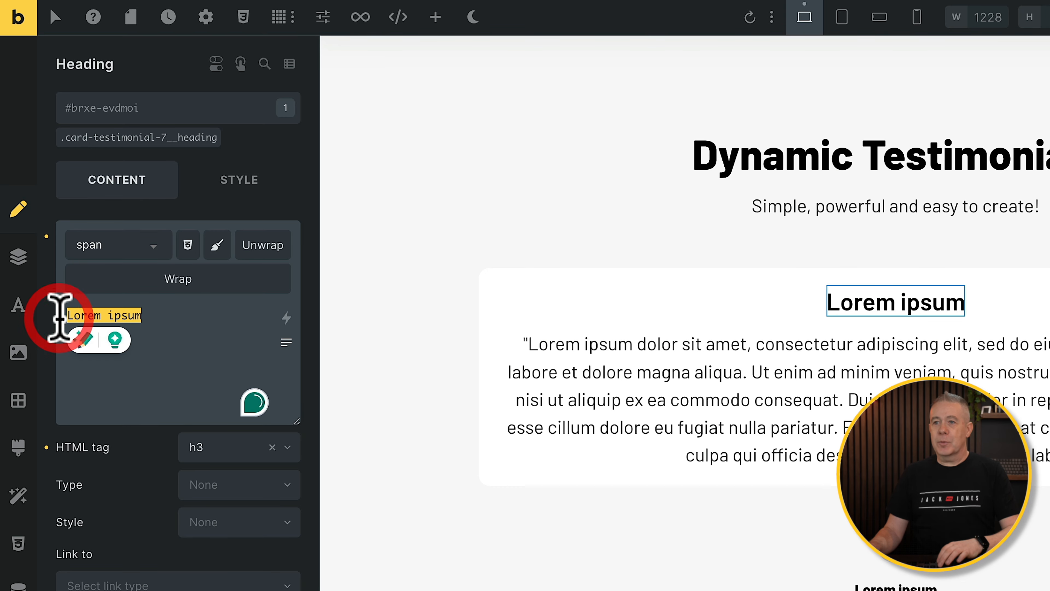
type("Here goes my heading ...")
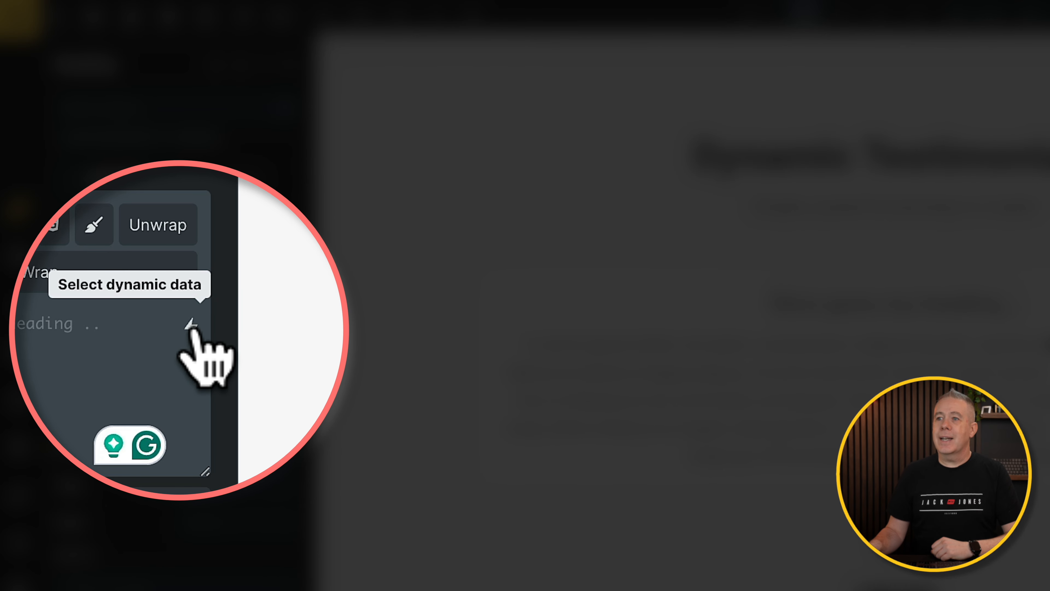
left_click(286, 317)
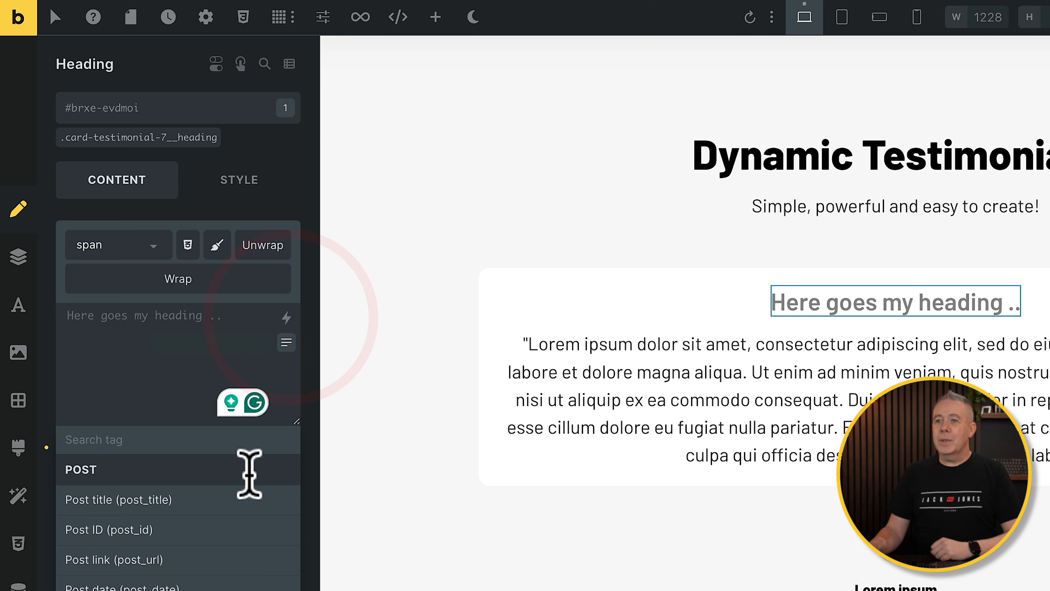
left_click(186, 501)
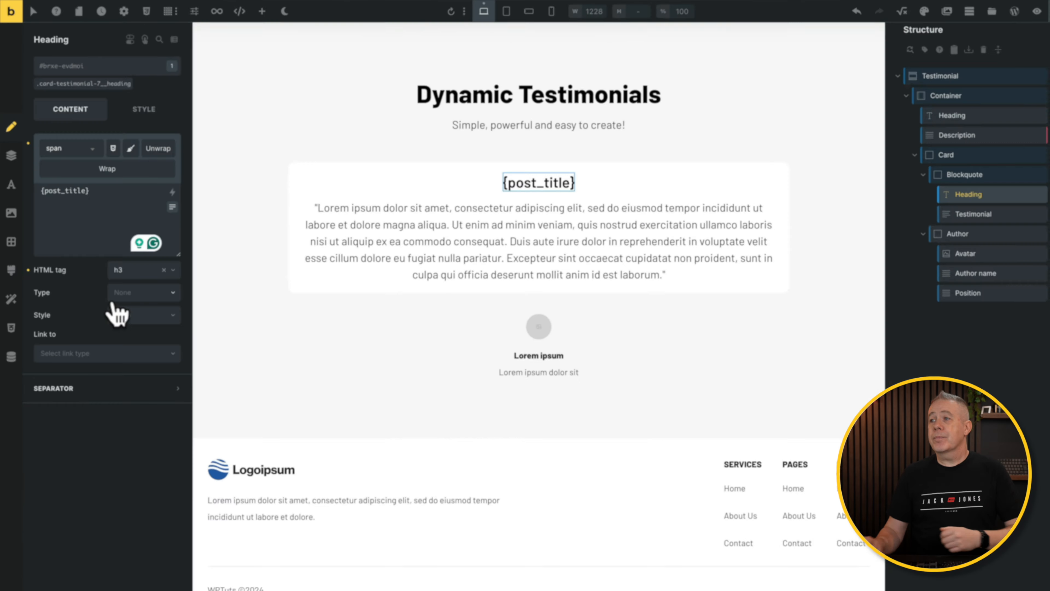
- Replace the Testimonial element's placeholder text in the blockquote with the dynamic Post content (post_content) tag
left_click(947, 209)
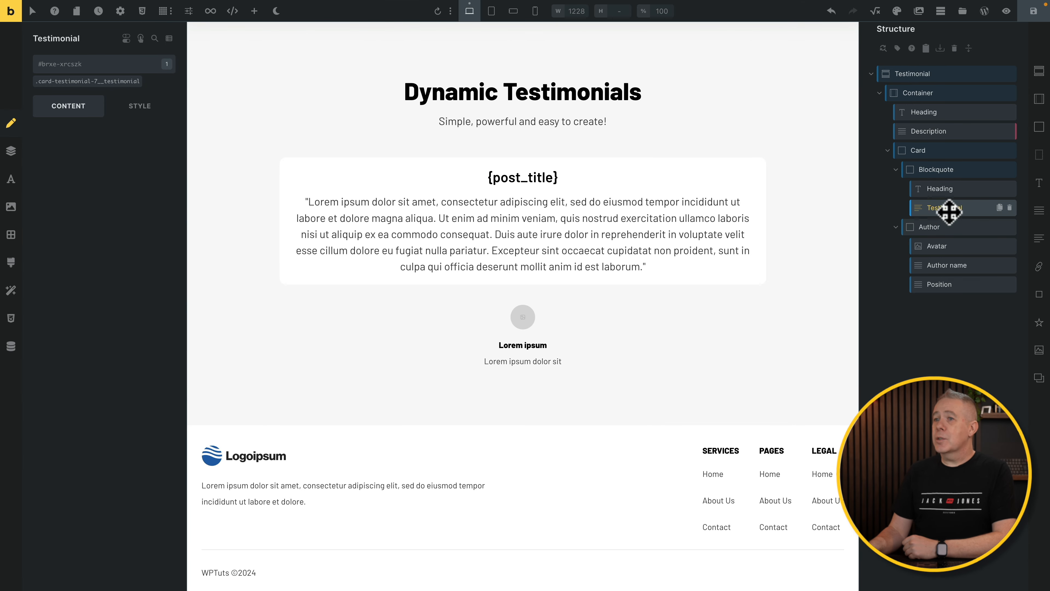
left_click(157, 258)
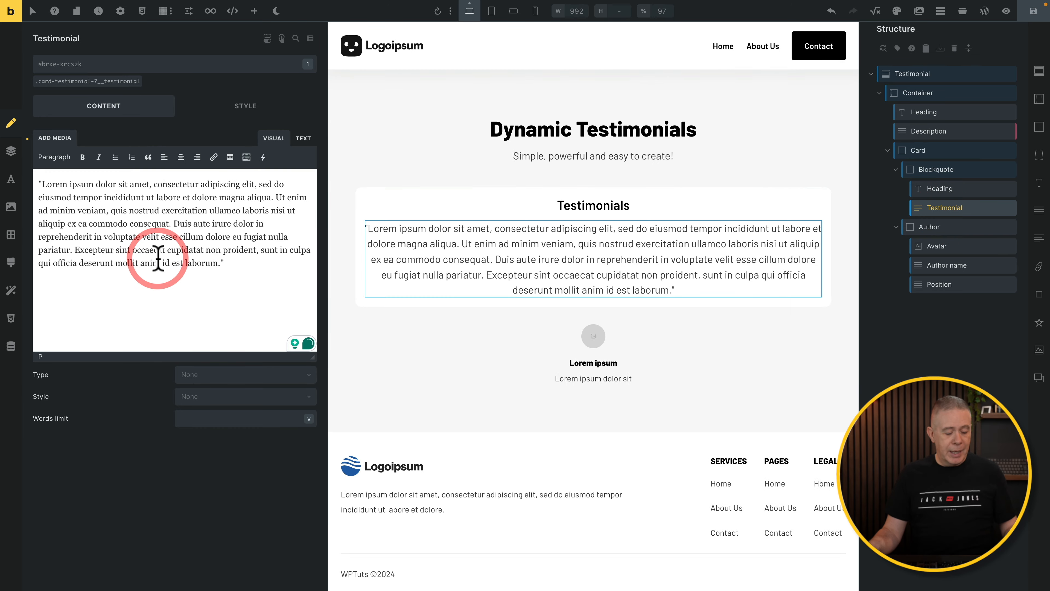
key("ctrl+a")
key("BackSpace")
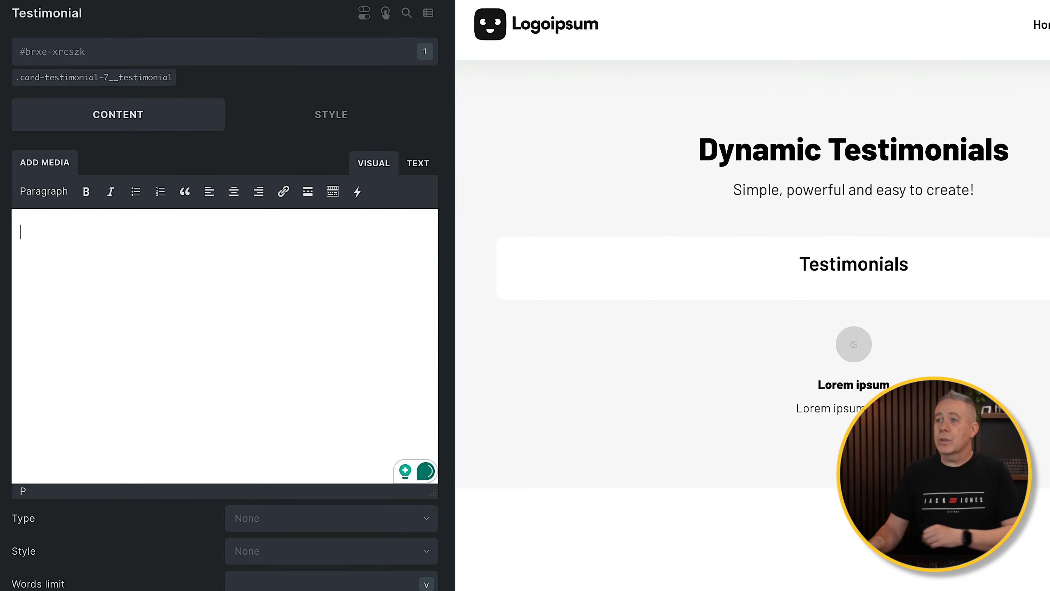
left_click(357, 191)
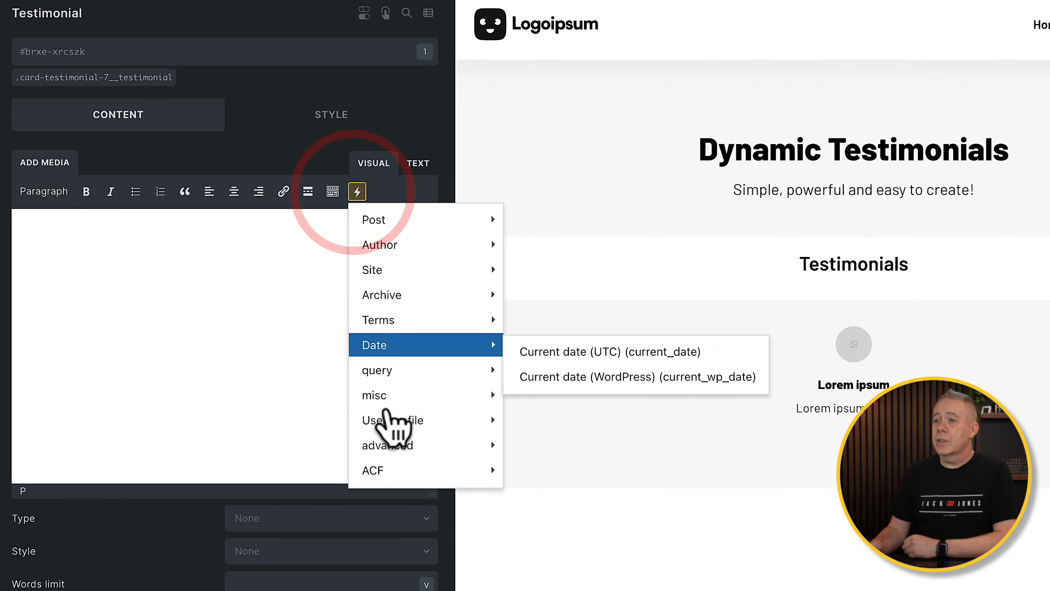
mouse_move(387, 476)
mouse_move(403, 221)
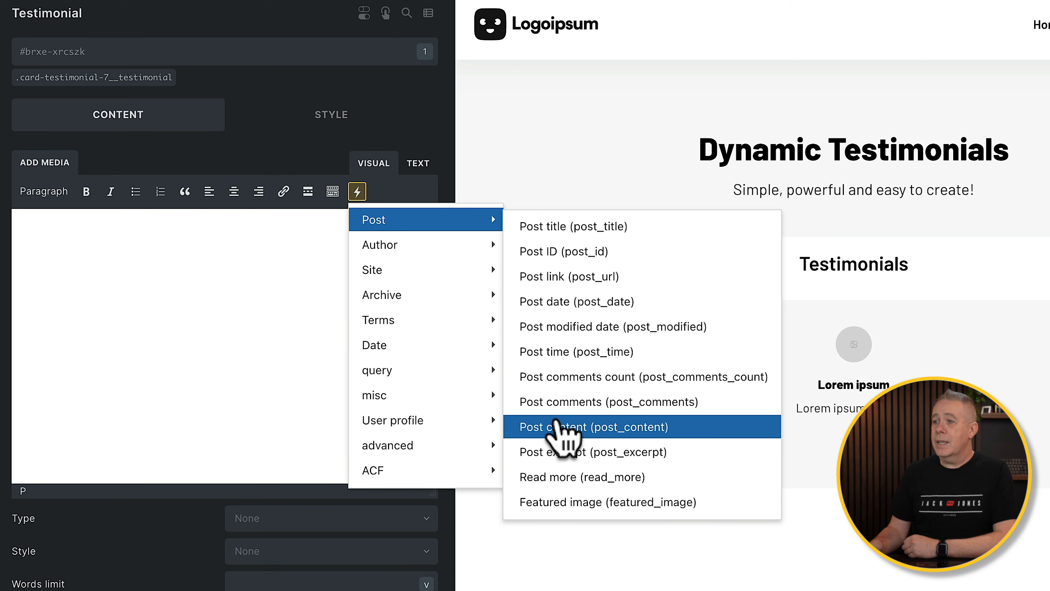
left_click(544, 426)
left_click(558, 420)
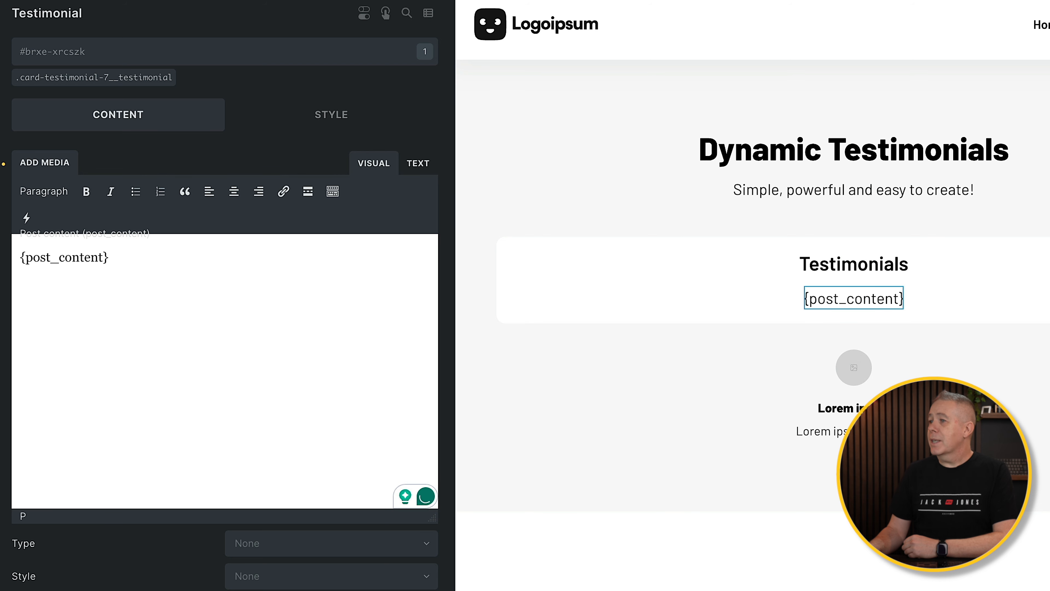
- Replace the Avatar's placeholder image with the dynamic Featured image (featured_image) at size Thumbnail (150×150)
left_click(854, 368)
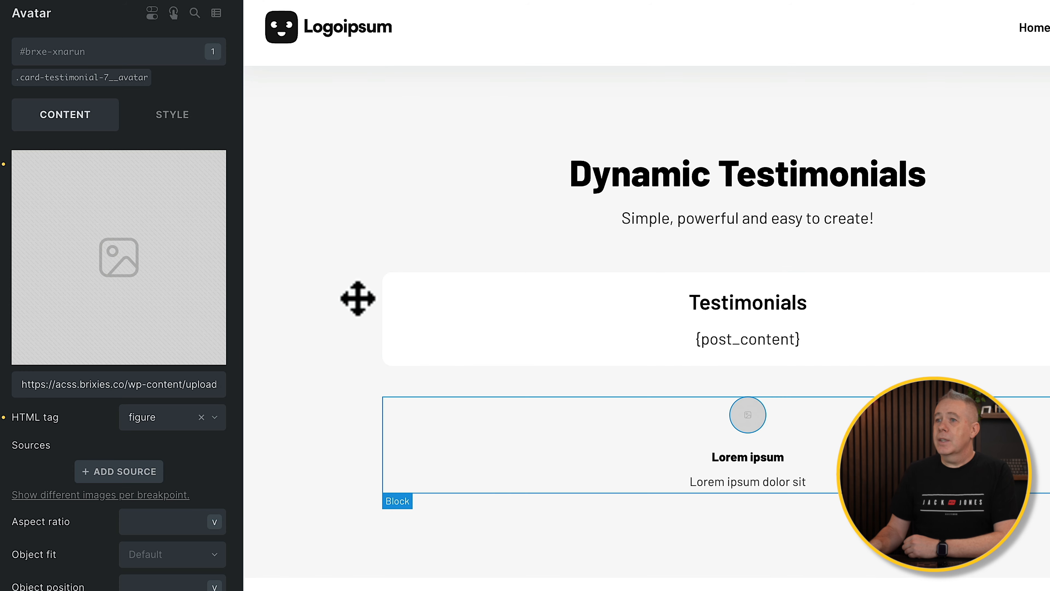
left_click(216, 160)
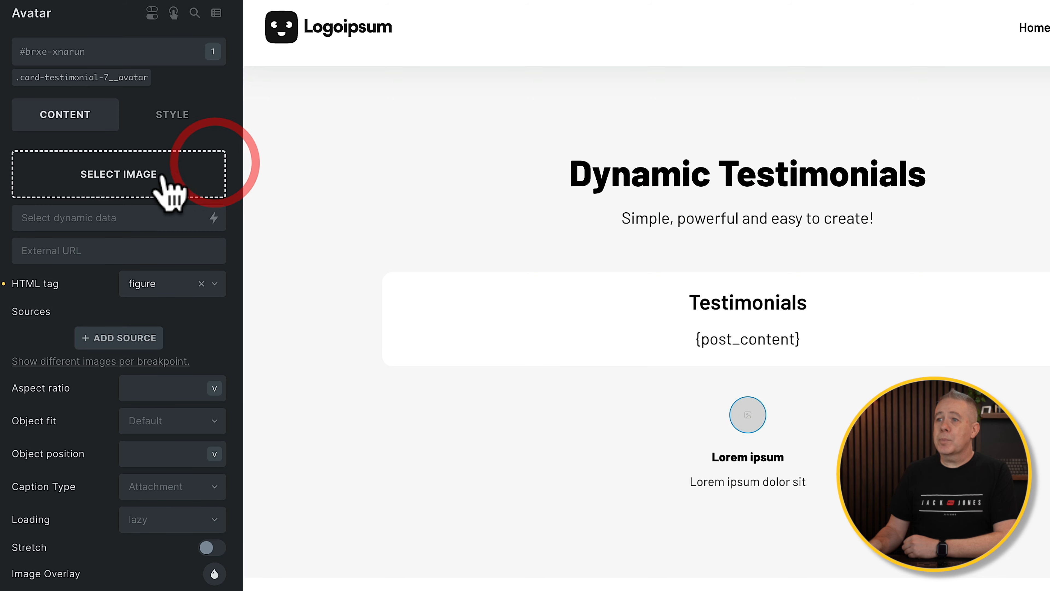
left_click(214, 218)
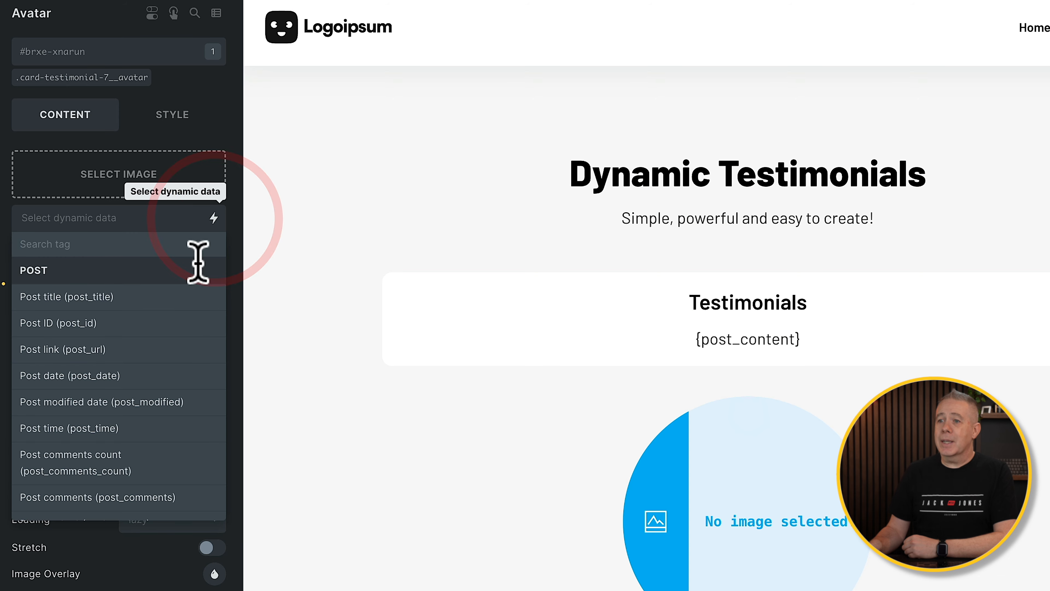
scroll(171, 404, "down", 5)
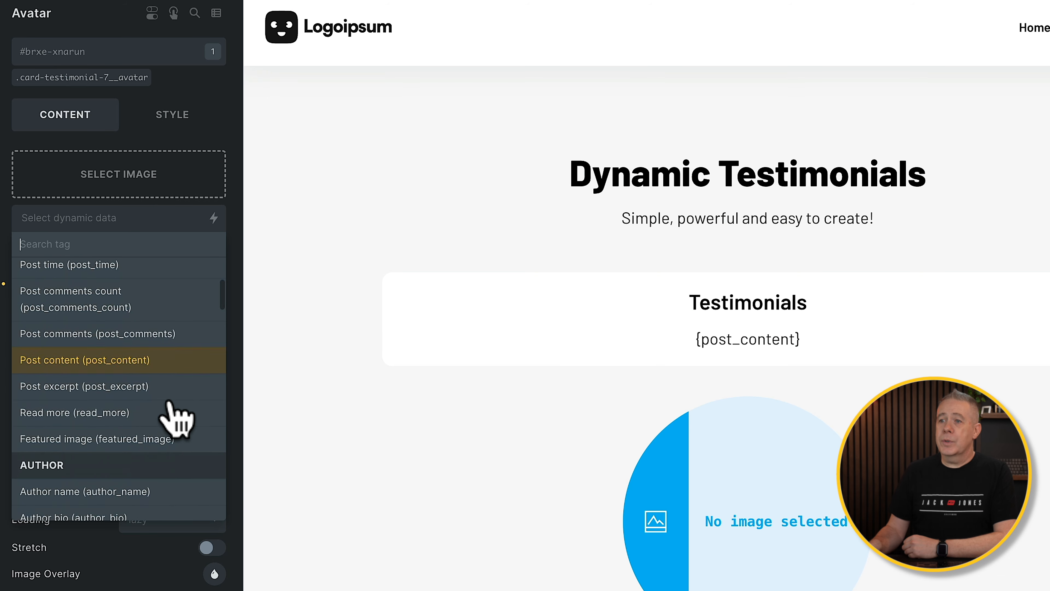
left_click(136, 439)
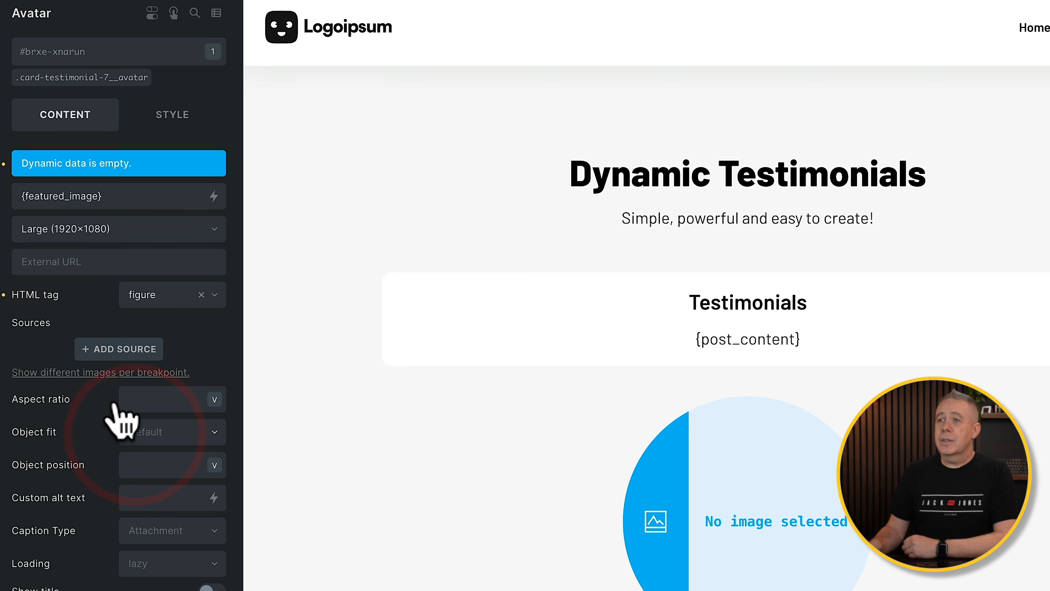
left_click(193, 228)
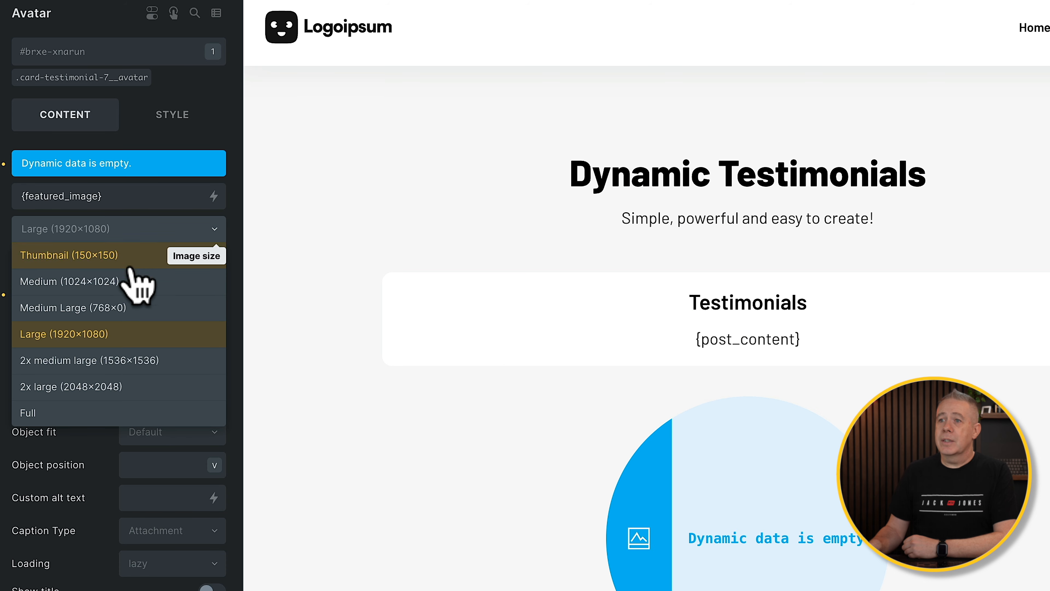
left_click(133, 257)
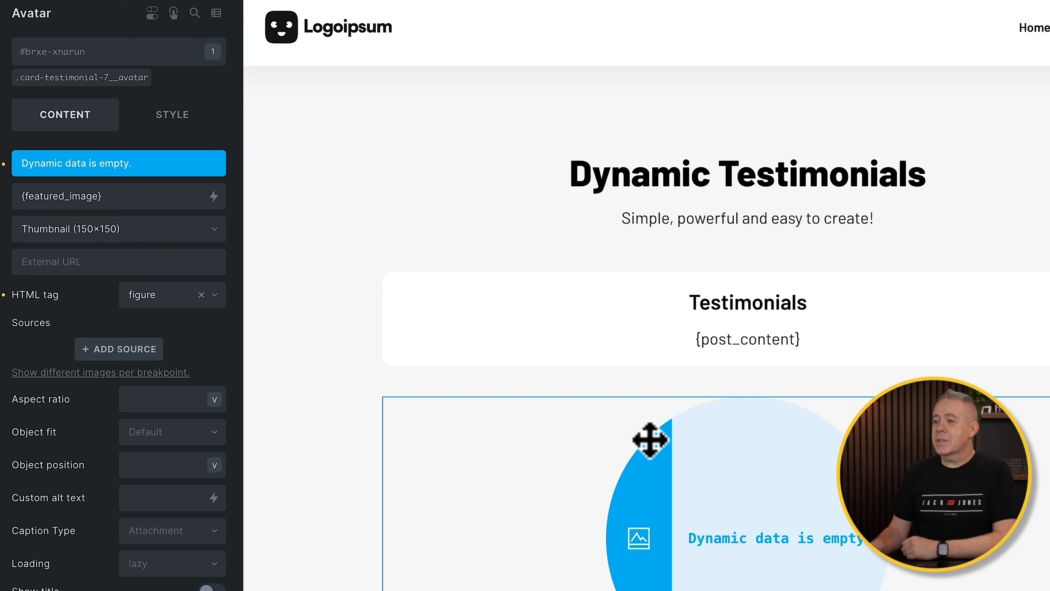
- Replace the Author name element's placeholder text with the ACF field Authors Name (acf_authors_name)
left_click(1048, 372)
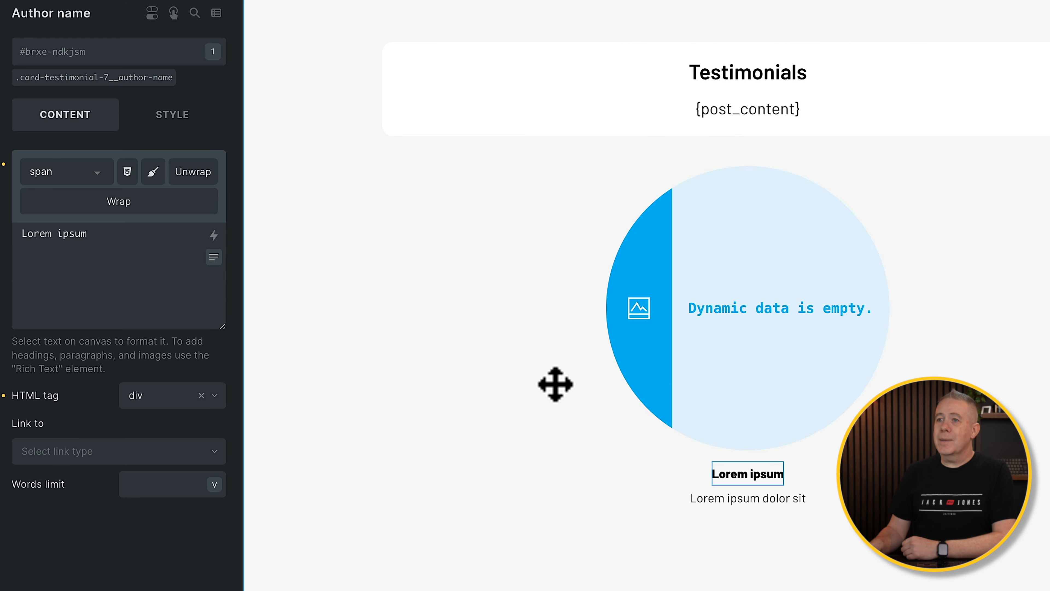
left_click_drag(104, 245, 4, 232)
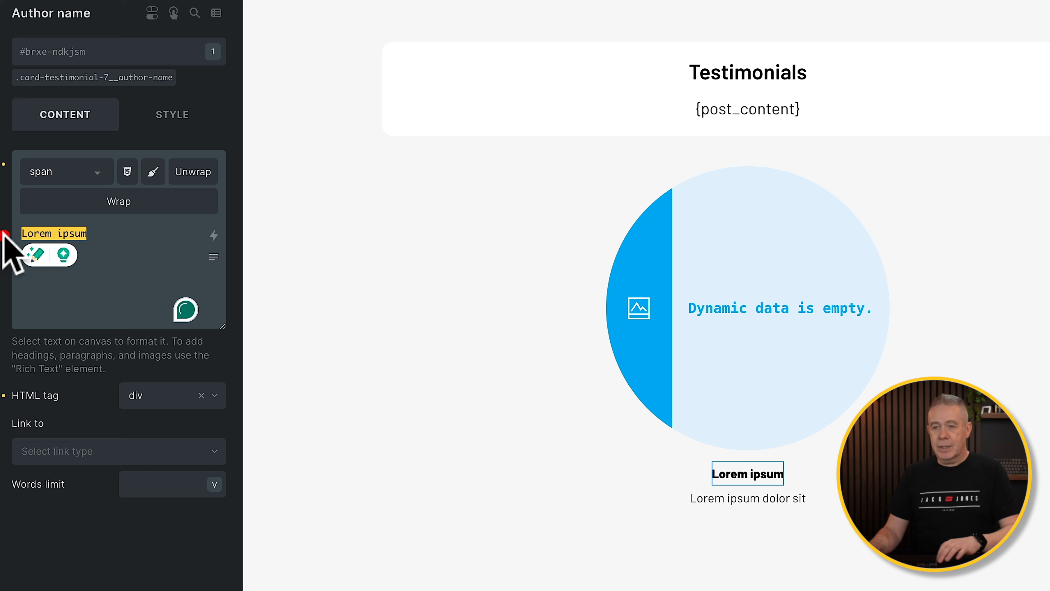
key("BackSpace")
left_click(214, 235)
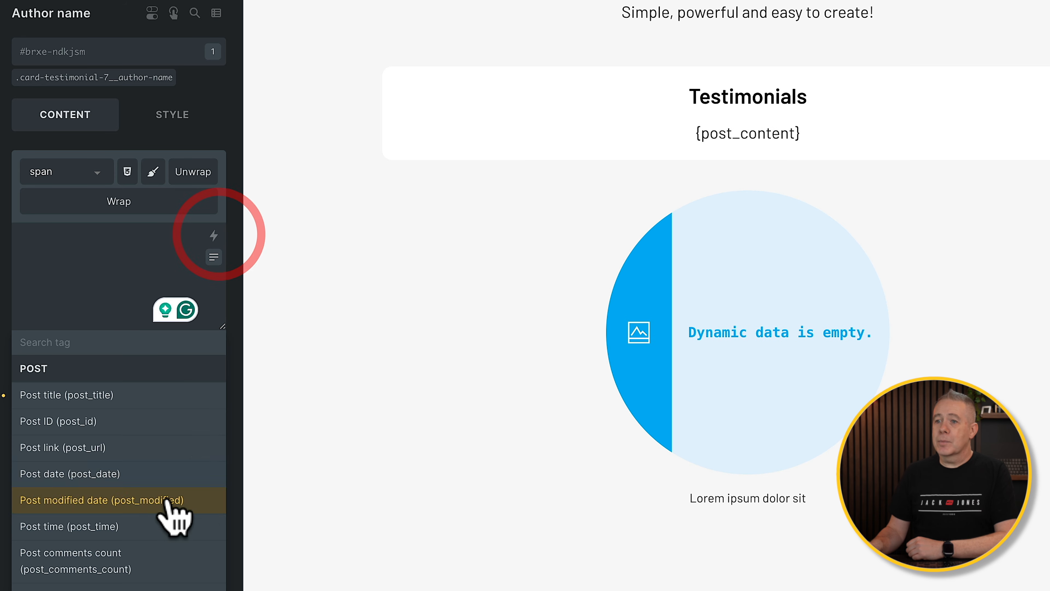
scroll(167, 505, "down", 15)
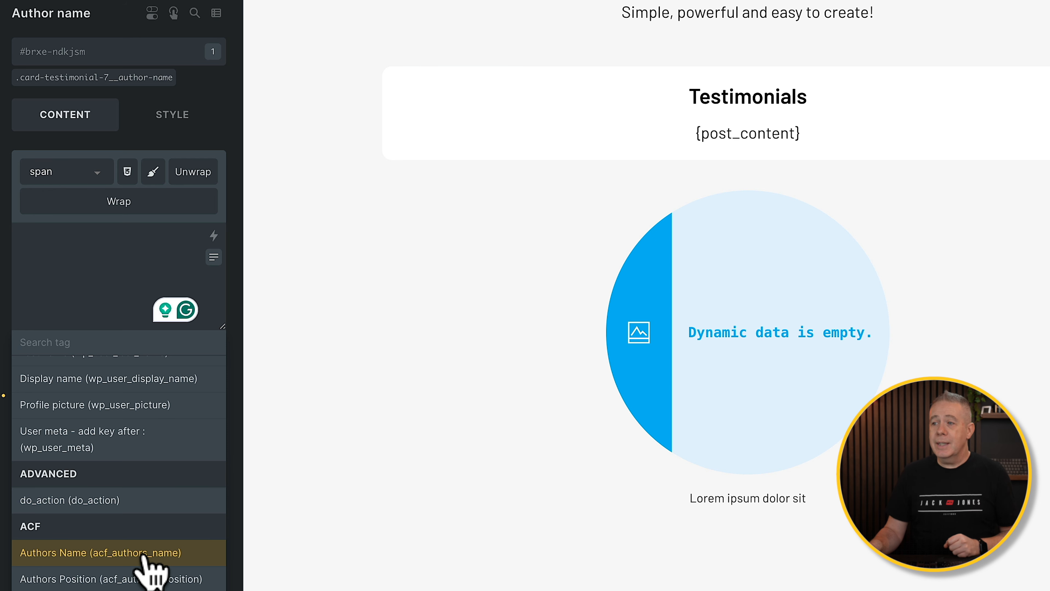
left_click(144, 556)
- Replace the Position element's placeholder text with the ACF field Authors Position (acf_authors_position)
left_click(748, 498)
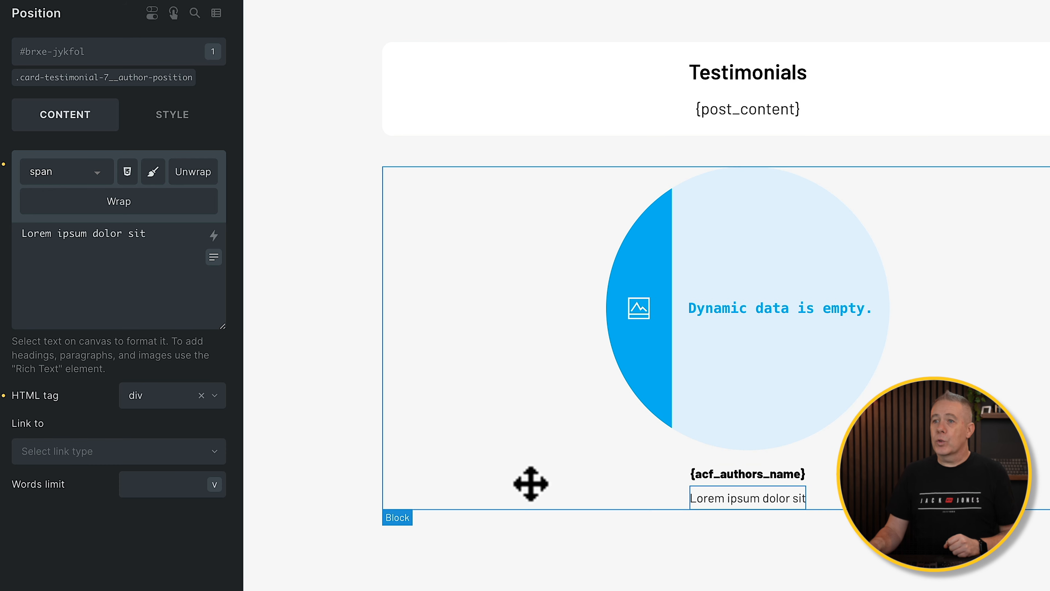
left_click_drag(158, 235, 16, 231)
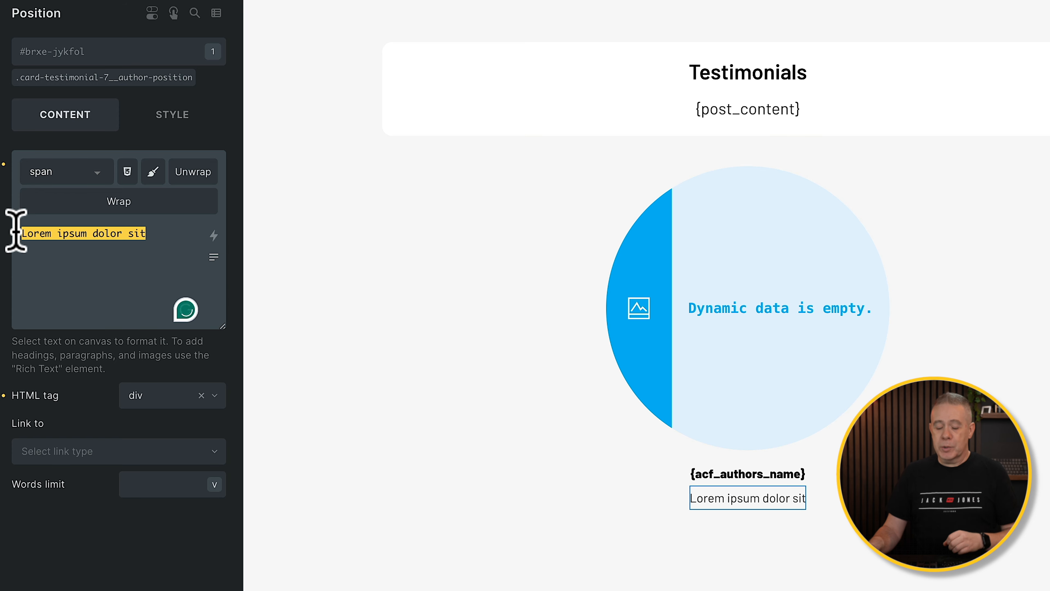
key("BackSpace")
left_click(213, 235)
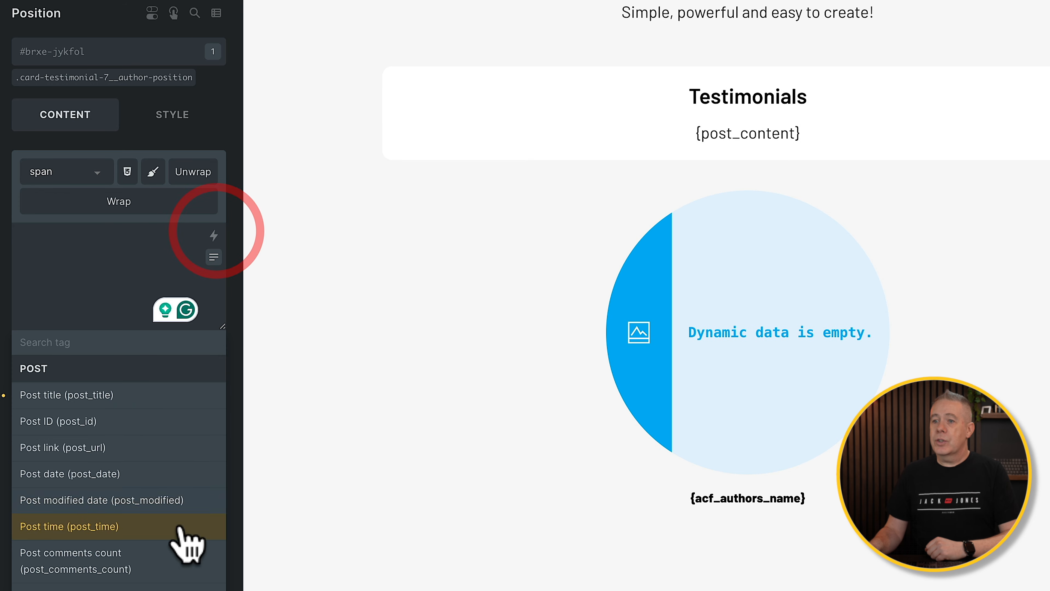
scroll(180, 529, "down", 15)
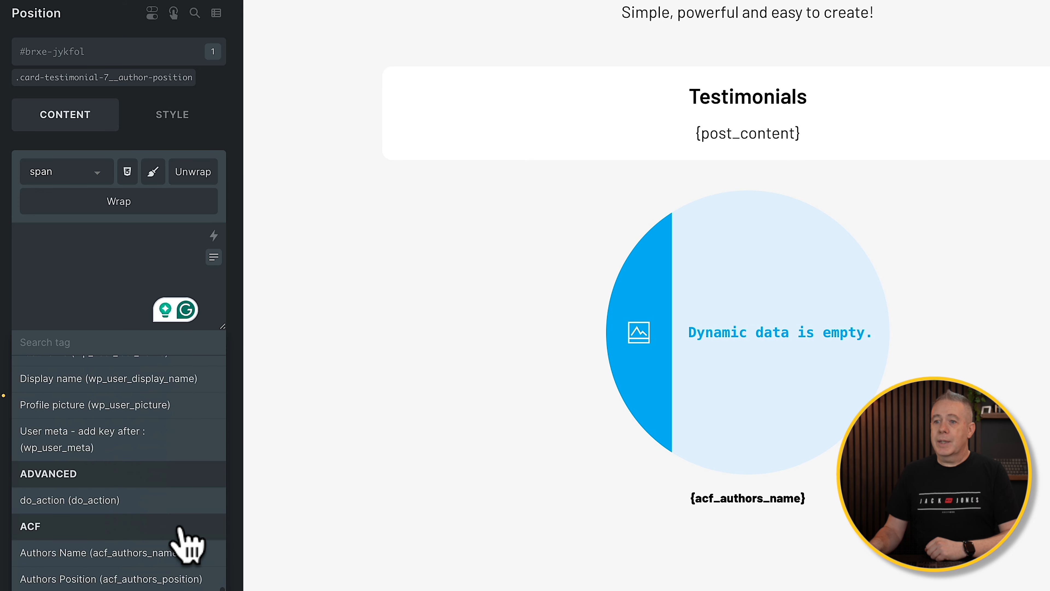
left_click(99, 580)
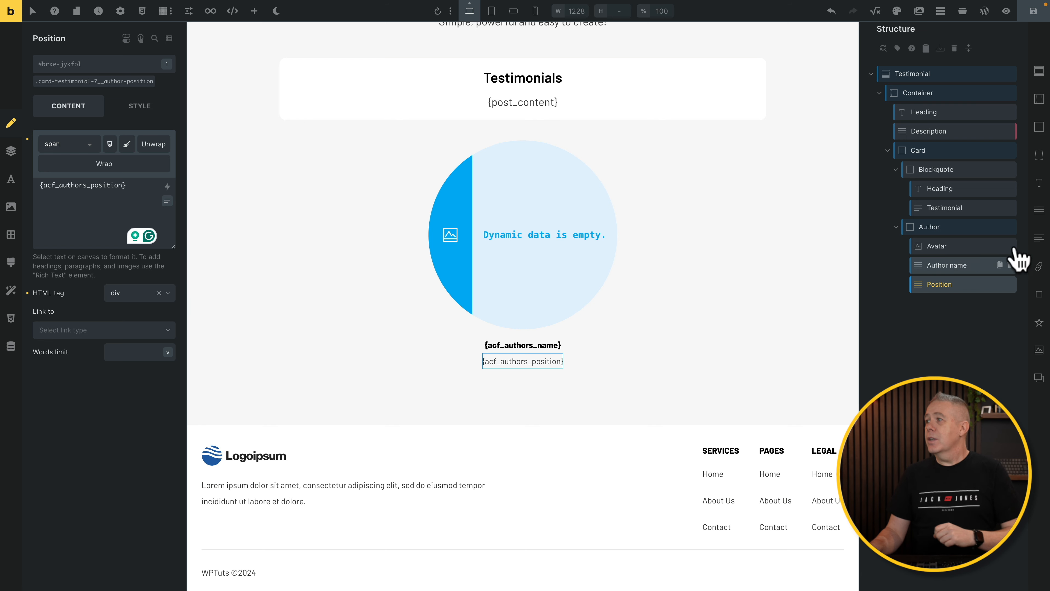
- Enable the query loop on the Card block with type Posts and post type Testimonials
left_click(972, 151)
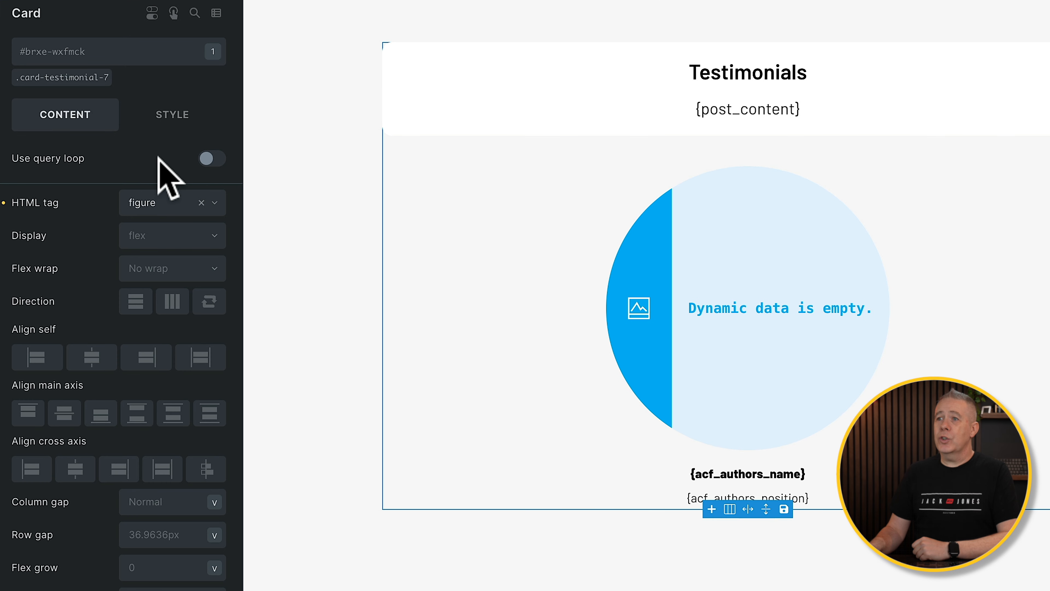
left_click(211, 159)
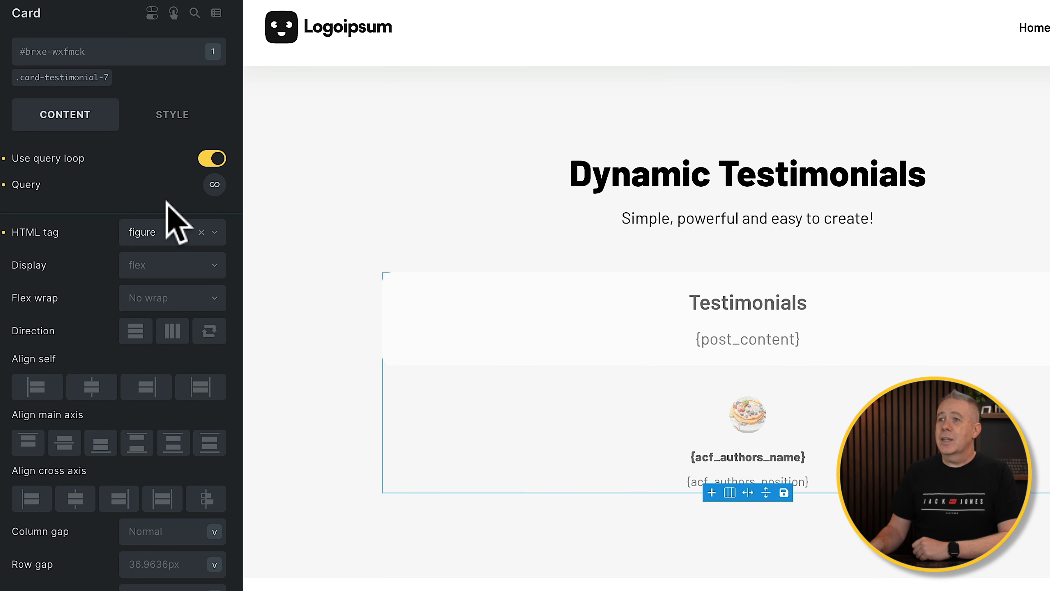
left_click(215, 185)
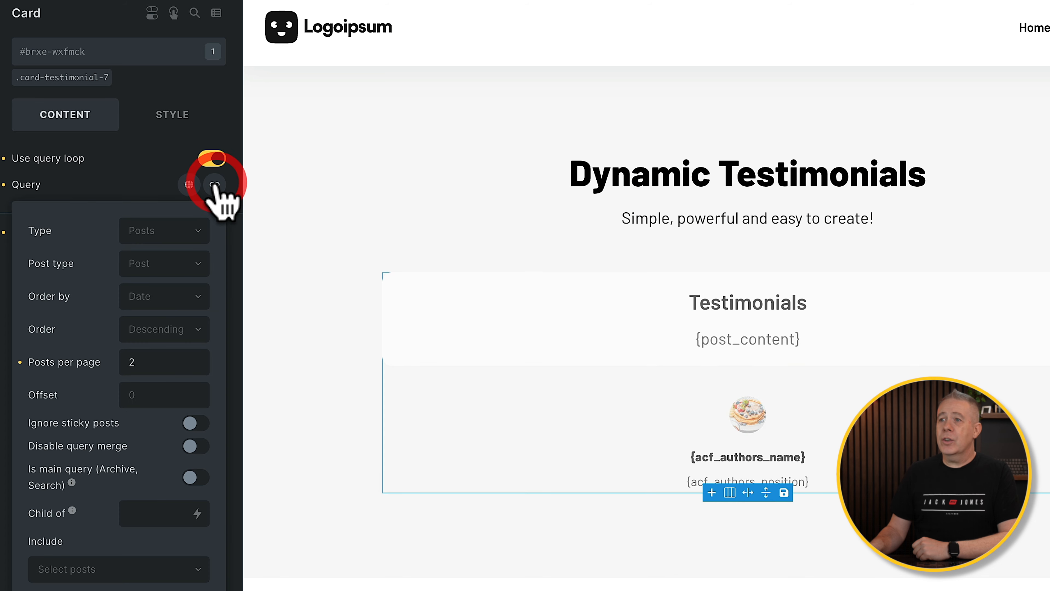
left_click(198, 231)
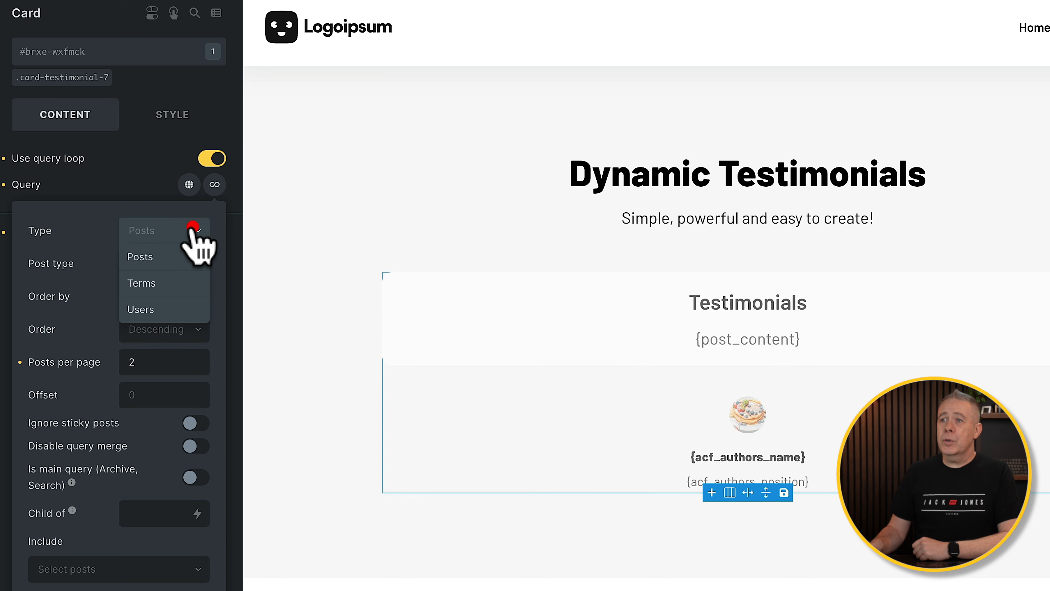
left_click(168, 257)
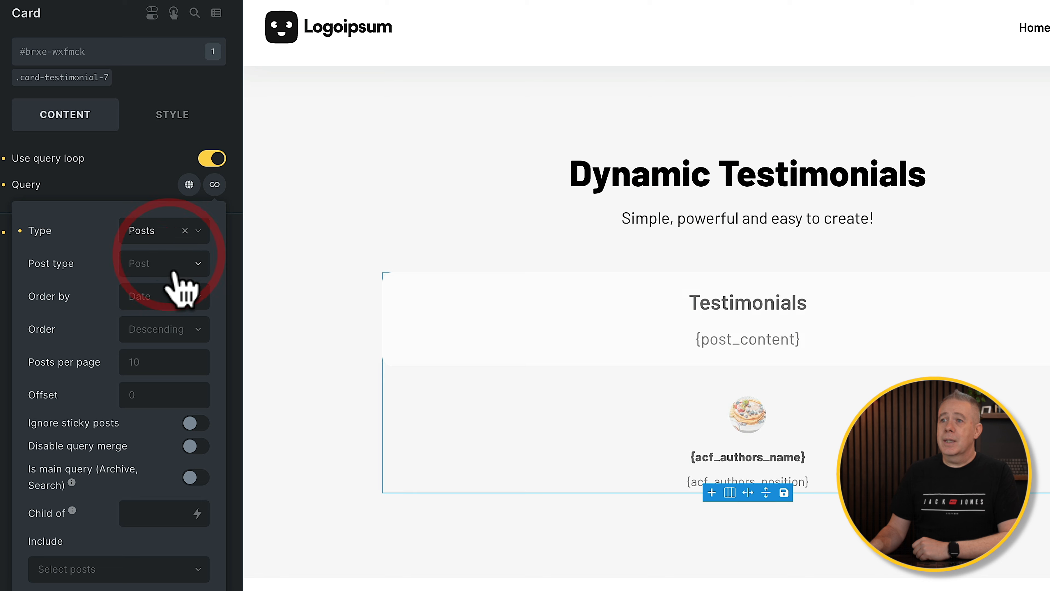
left_click(176, 264)
left_click(166, 368)
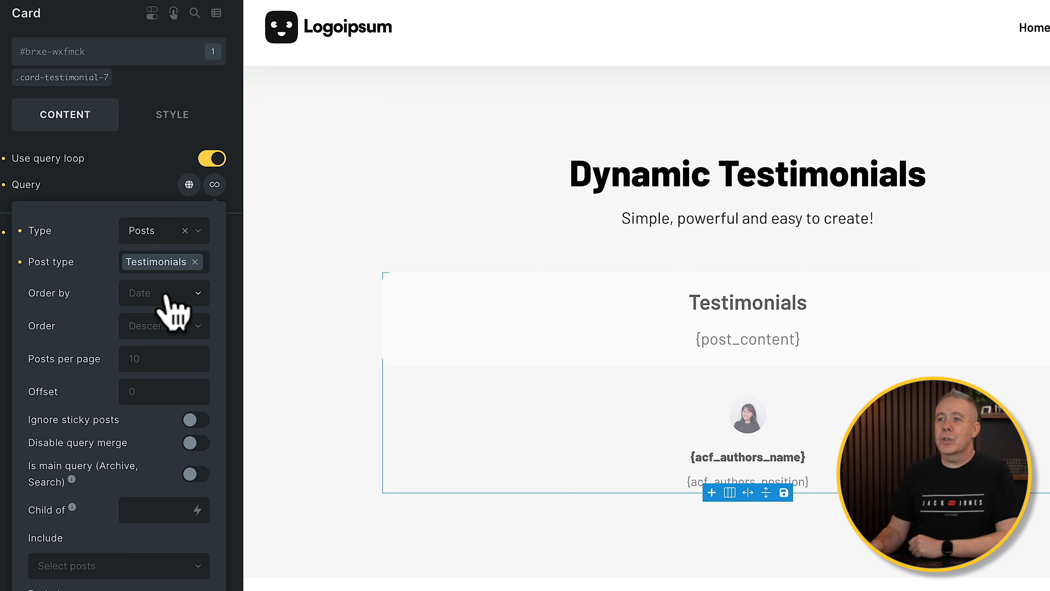
- Order the Card's query results by Random and set the random seed TTL to 1
left_click(176, 292)
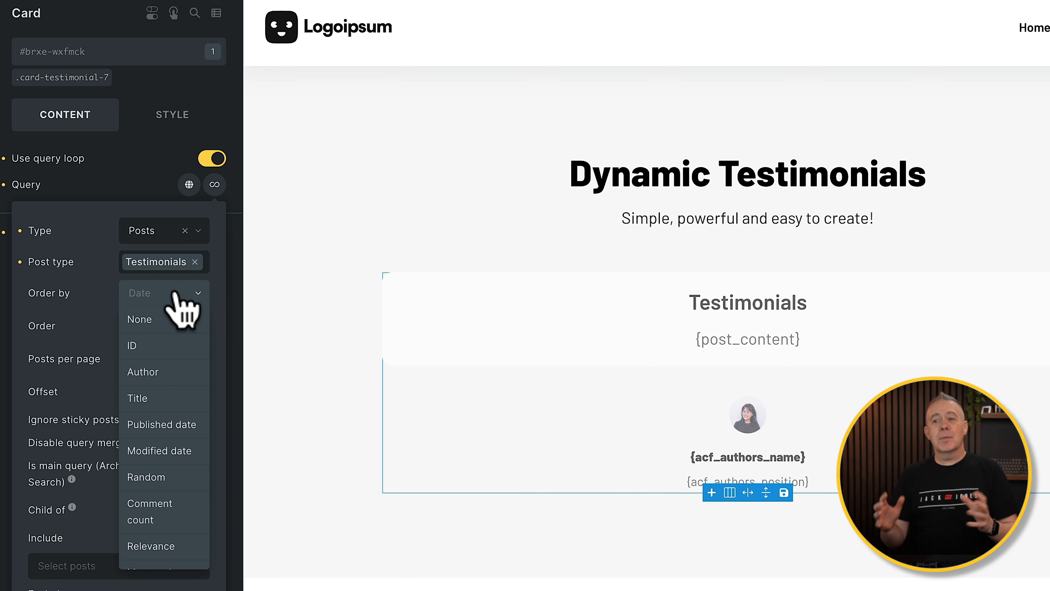
left_click(163, 477)
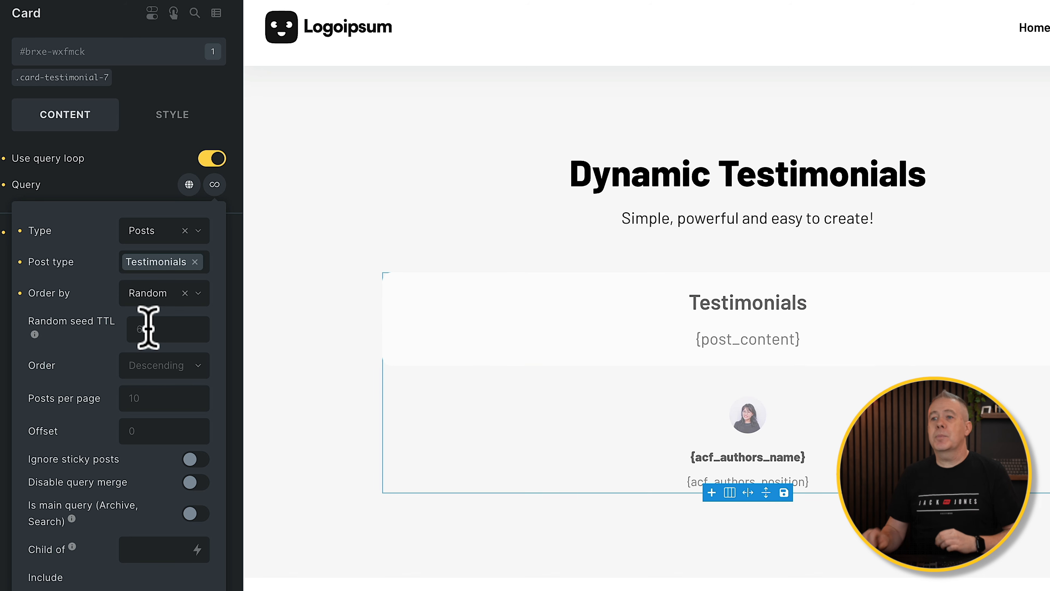
left_click(163, 330)
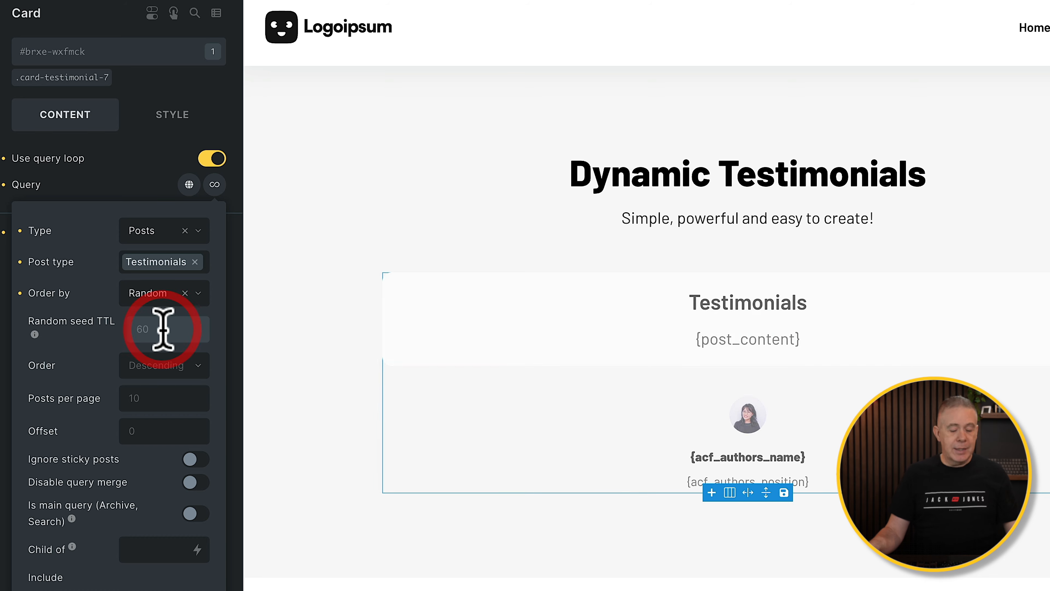
type("1")
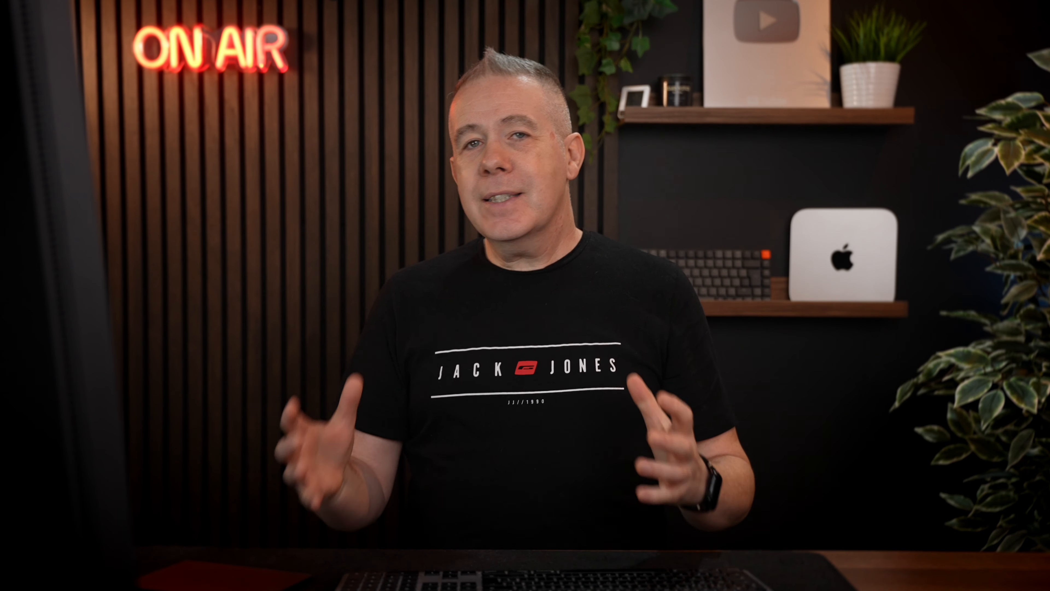